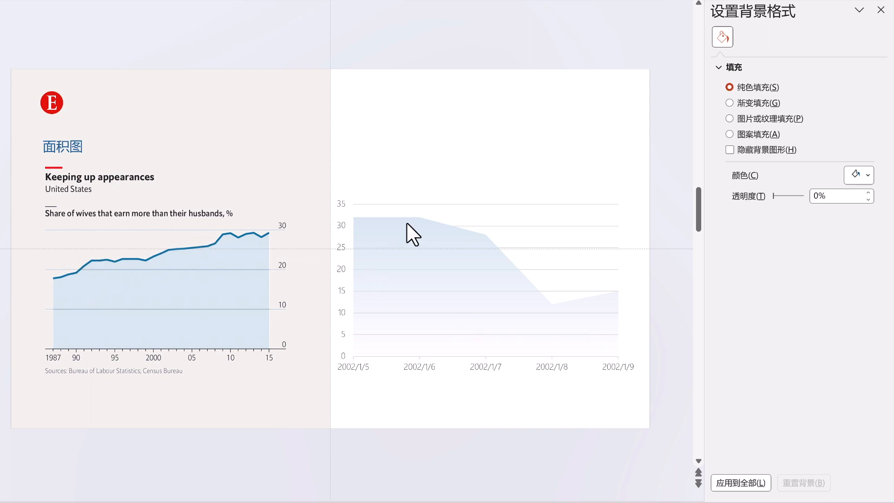
# Step: Open the area chart's data and duplicate the 系列 1 column with its values into column C
pyautogui.click(385, 228)
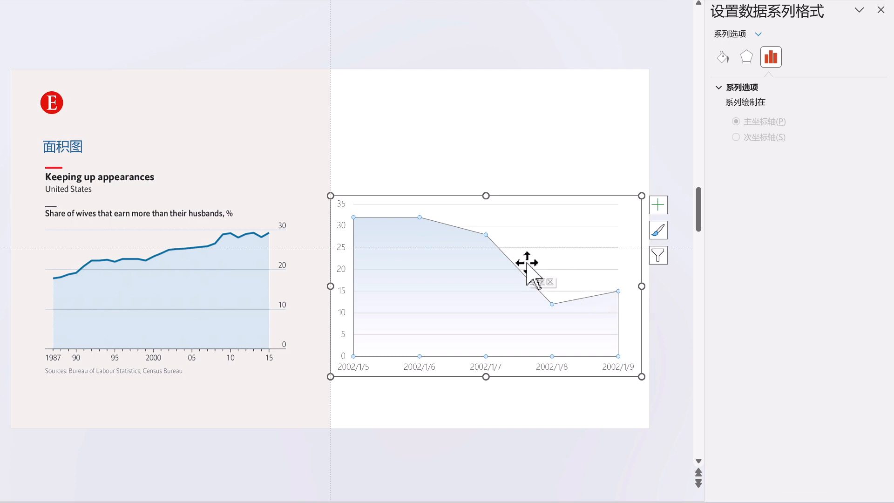
pyautogui.rightClick(522, 243)
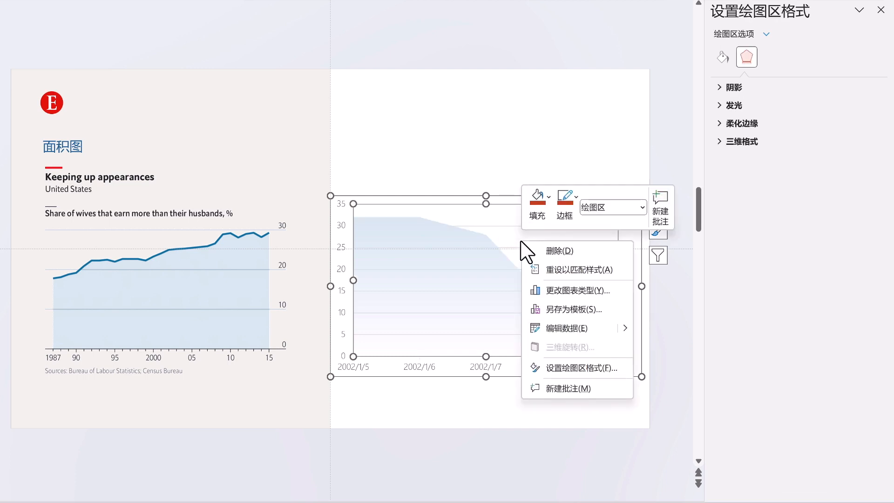
pyautogui.click(569, 327)
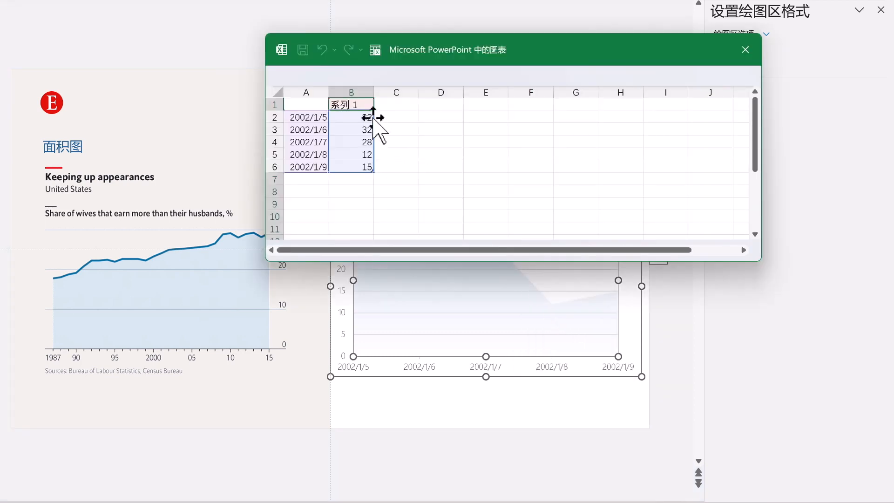
pyautogui.moveTo(361, 117); pyautogui.dragTo(408, 112)
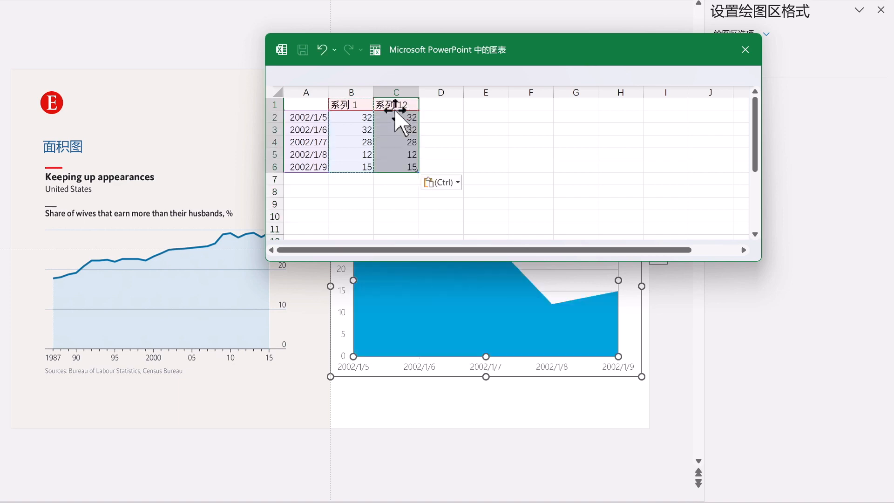
# Step: Rename the duplicated data column's header as 辅助 and close the chart data sheet
pyautogui.click(404, 106)
pyautogui.write('fuzhu')
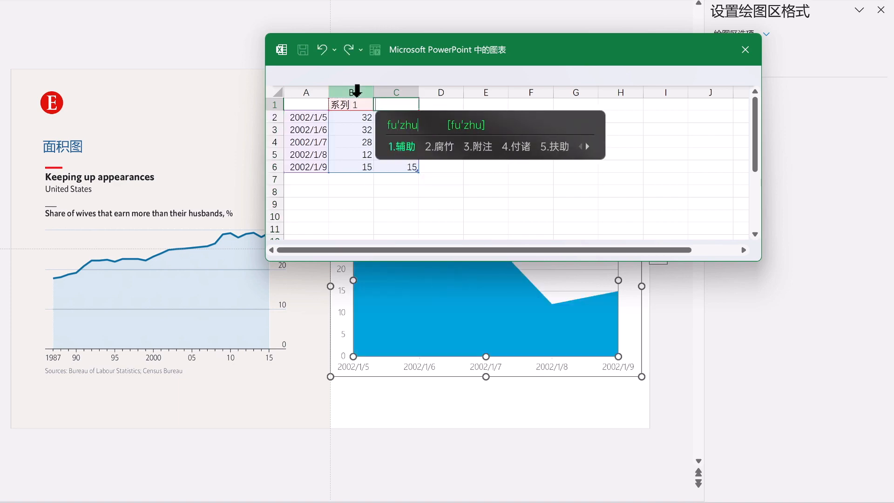
pyautogui.press('space')
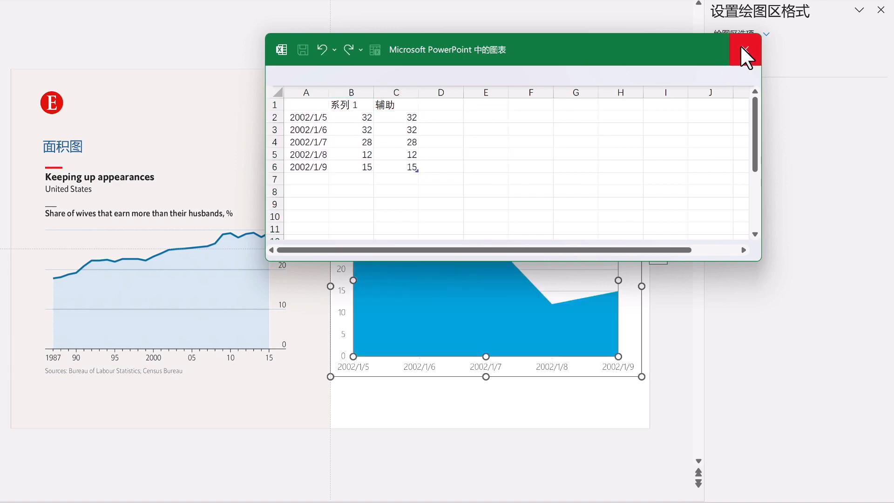
pyautogui.click(745, 49)
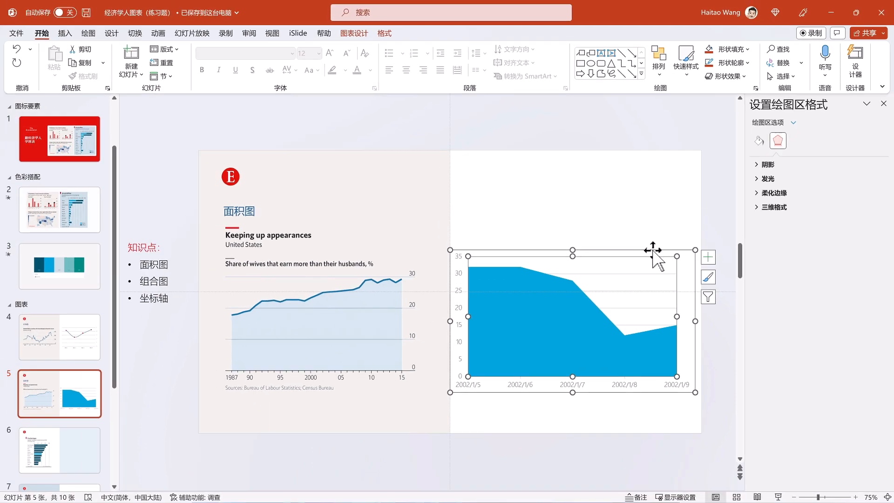
# Step: Change the chart to a custom combination (组合图) with 系列 1 as an area chart (面积图) and the duplicated series as a line chart (折线图)
pyautogui.click(587, 195)
pyautogui.click(355, 33)
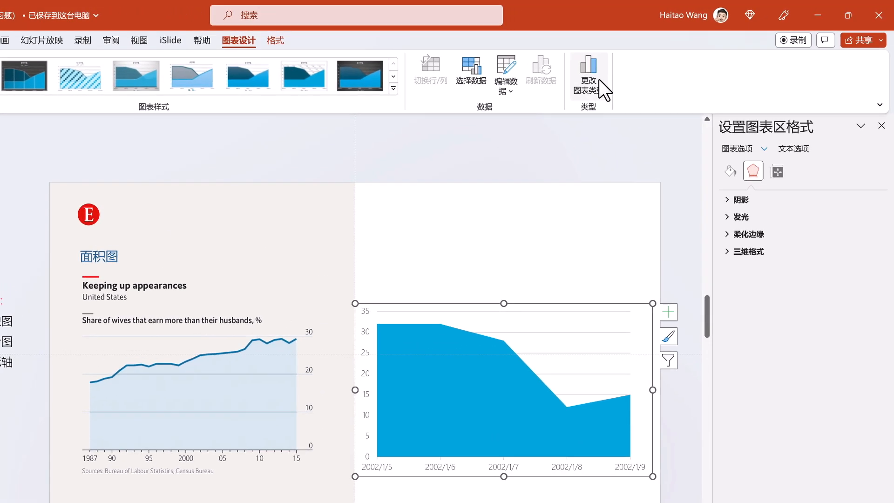
pyautogui.click(599, 79)
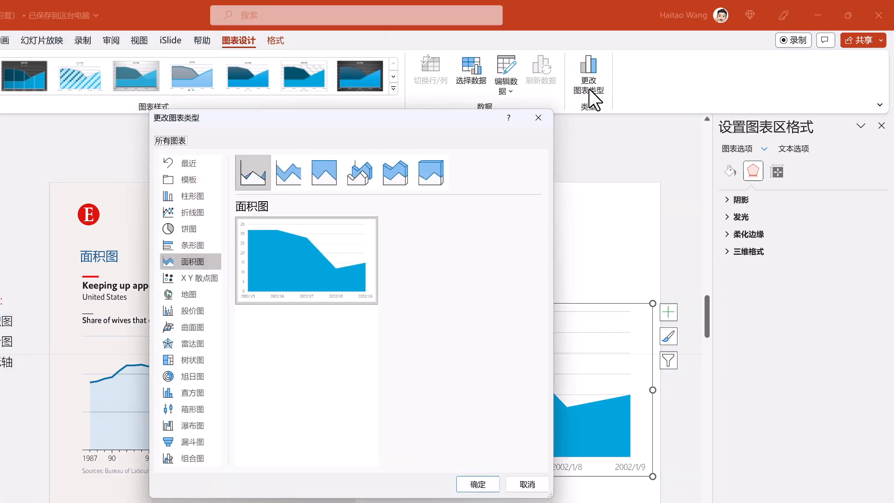
pyautogui.click(189, 457)
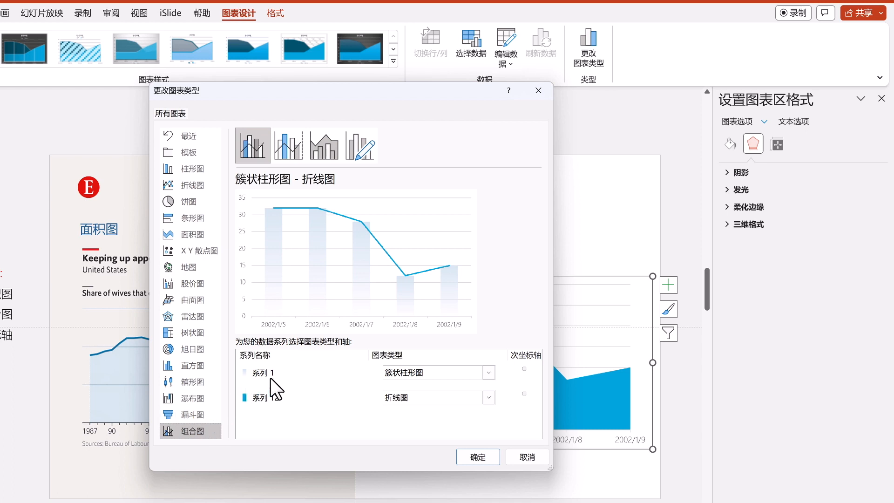
pyautogui.click(406, 371)
pyautogui.click(401, 341)
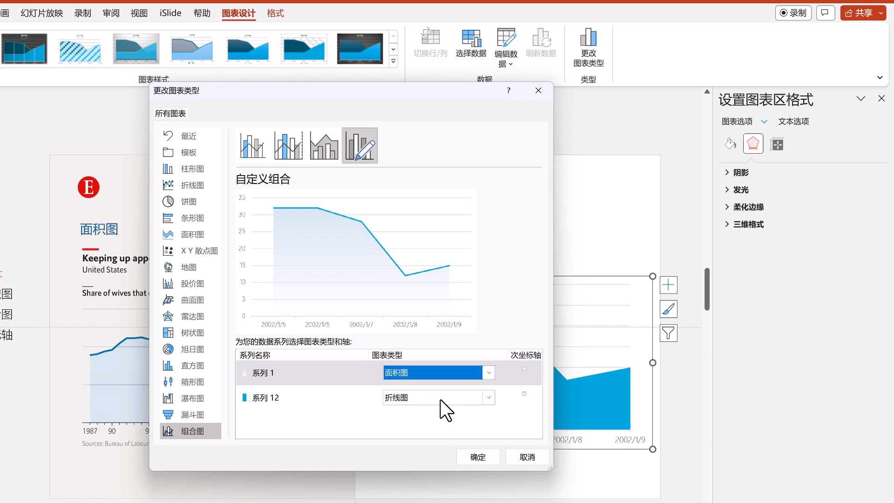
pyautogui.click(471, 452)
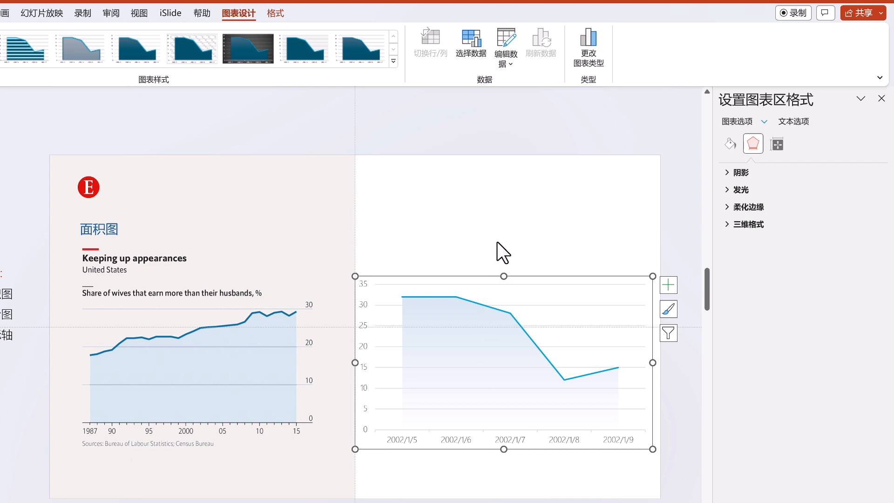
# Step: Set the date axis options so that the vertical axis crosses at the maximum date (最大日期)
pyautogui.click(365, 284)
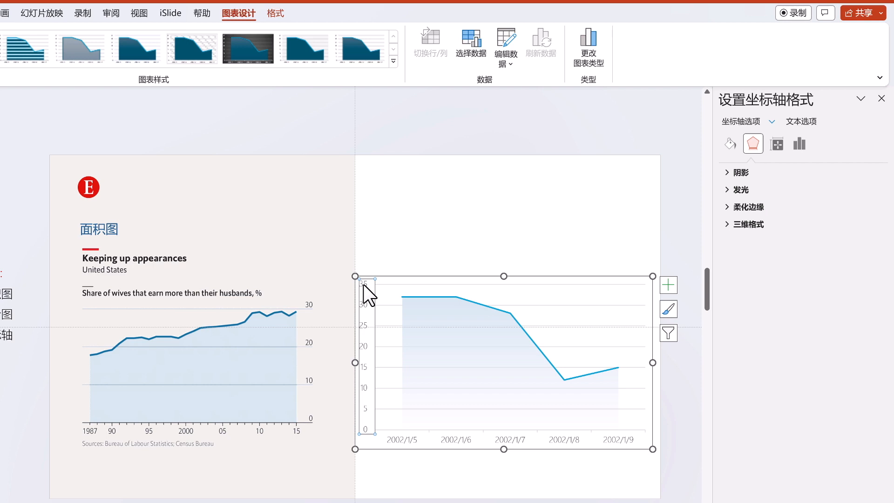
pyautogui.click(399, 439)
pyautogui.click(799, 143)
pyautogui.click(777, 171)
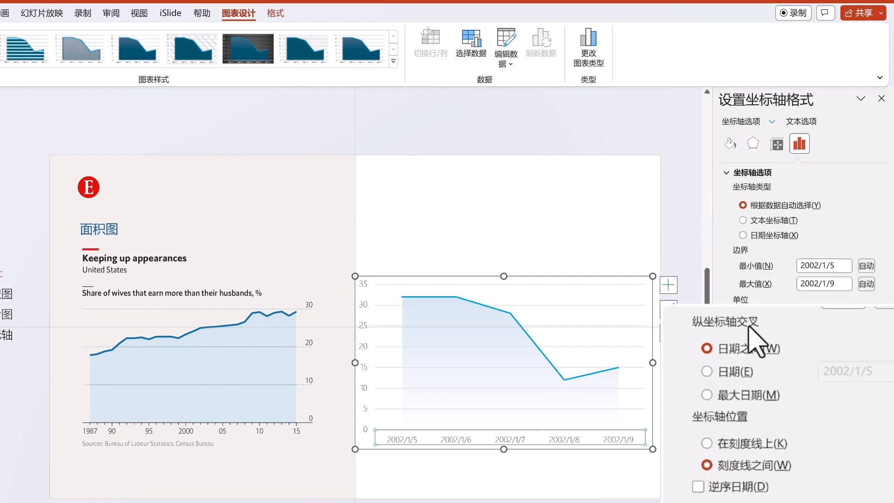
pyautogui.click(734, 394)
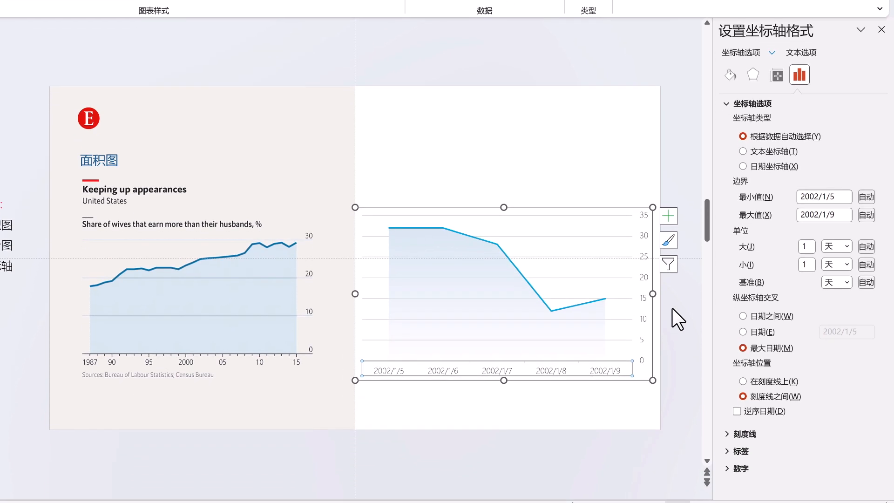
# Step: Set the date axis's major tick mark type to 交叉 (cross), after trying 内部 (inside)
pyautogui.click(700, 404)
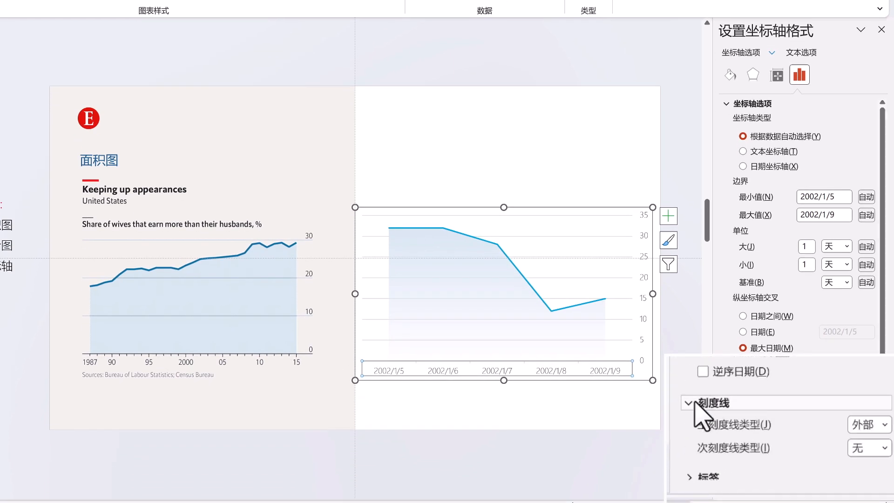
pyautogui.scroll(-1, 817, 403)
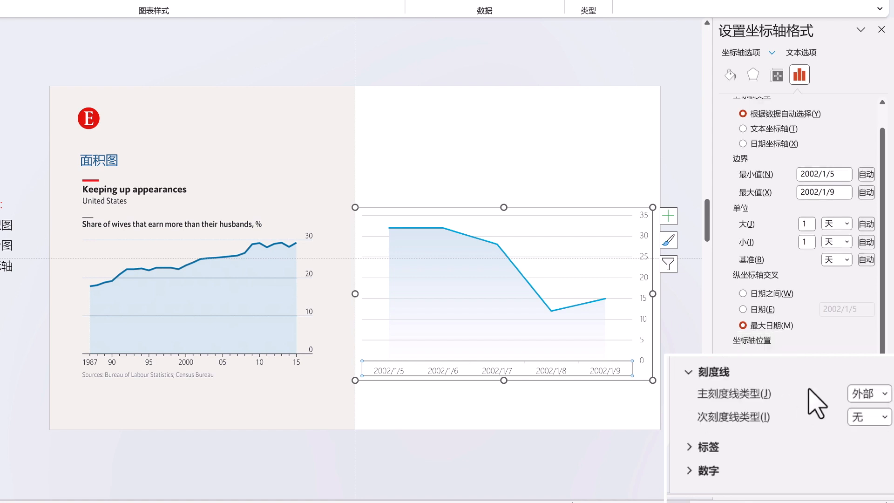
pyautogui.click(865, 395)
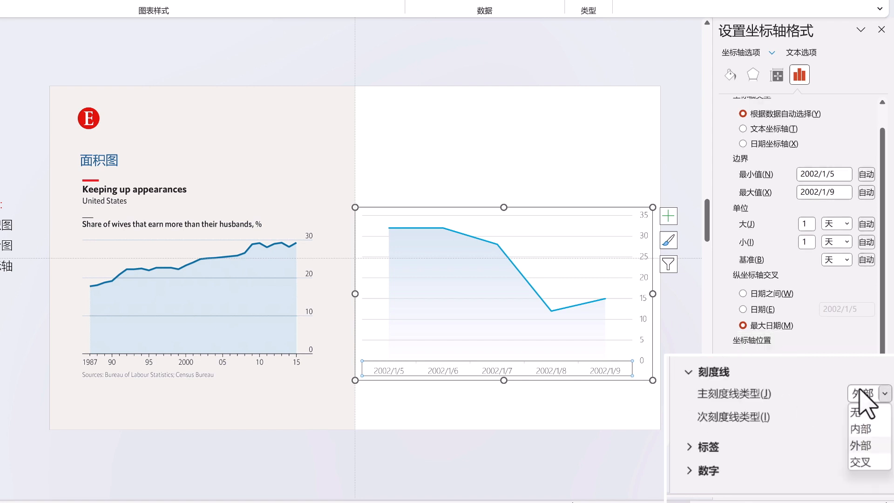
pyautogui.click(870, 427)
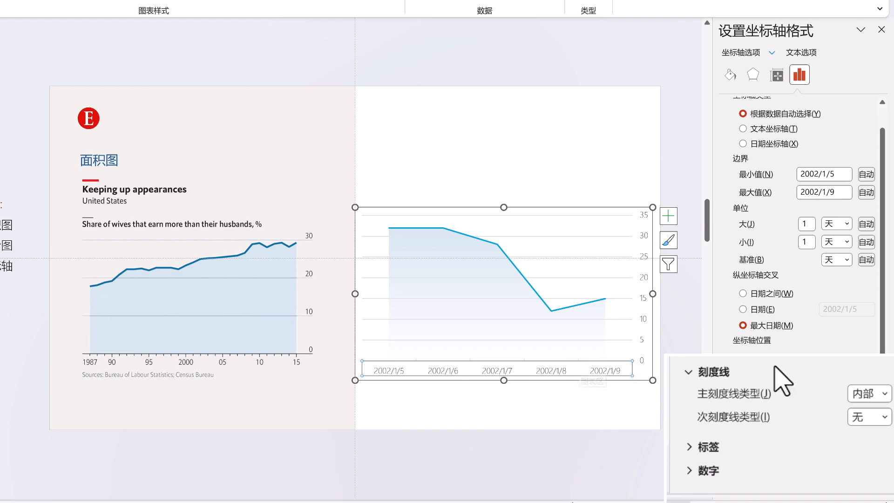
pyautogui.click(882, 394)
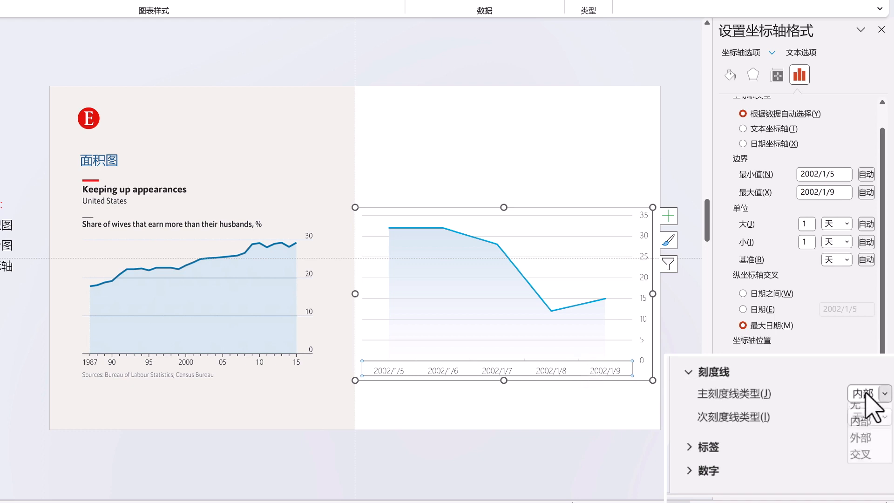
pyautogui.click(859, 461)
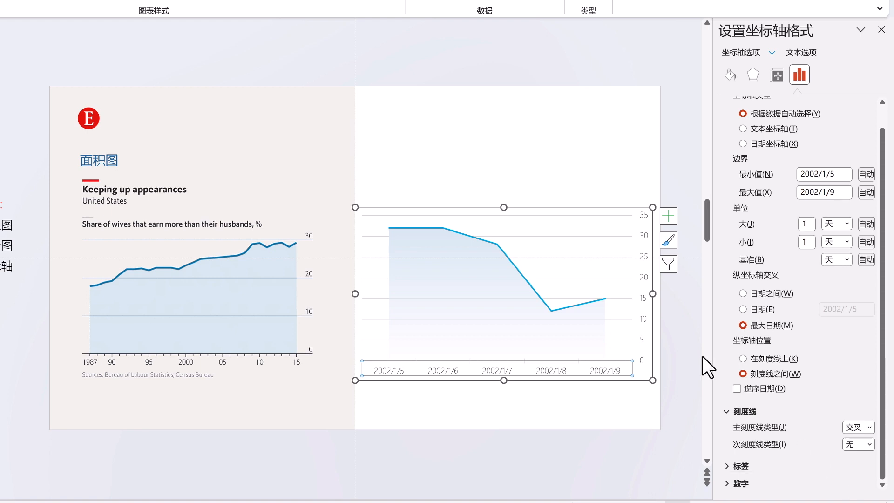
# Step: Narrow the chart to about 10.1 cm wide and set the date axis's major unit to 2 days
pyautogui.moveTo(652, 294); pyautogui.dragTo(537, 294)
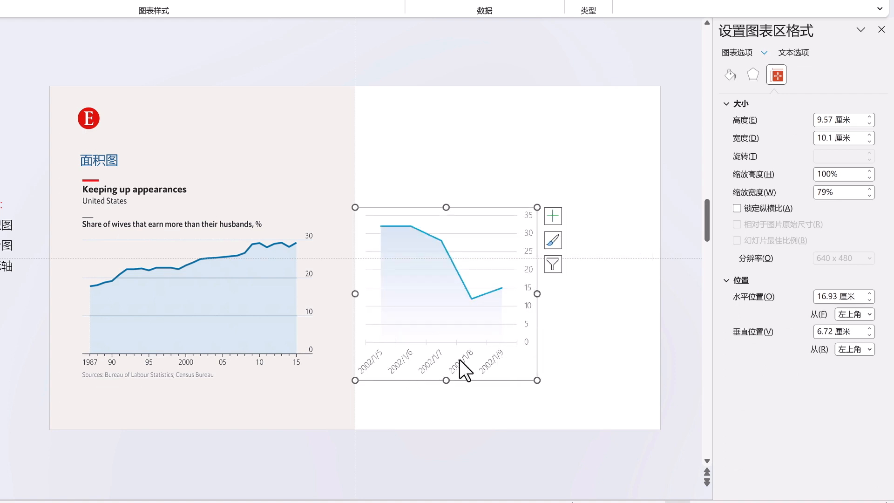
pyautogui.click(432, 361)
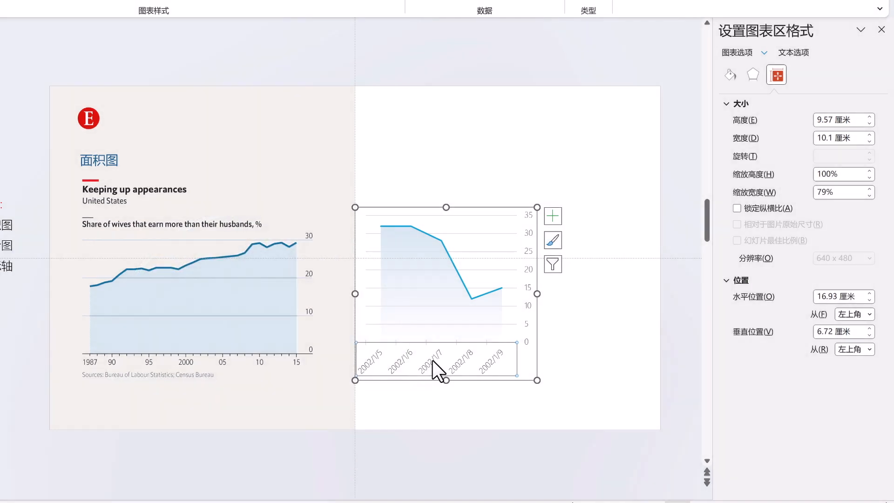
pyautogui.click(432, 360)
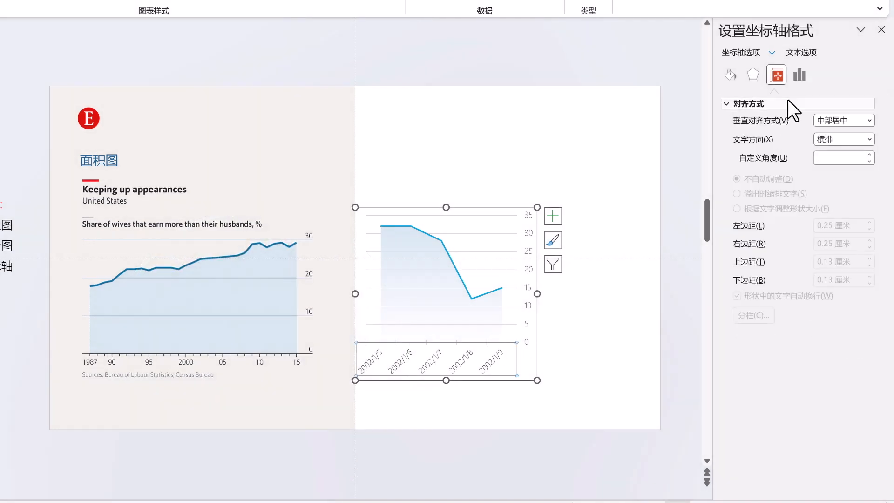
pyautogui.click(797, 78)
pyautogui.click(769, 107)
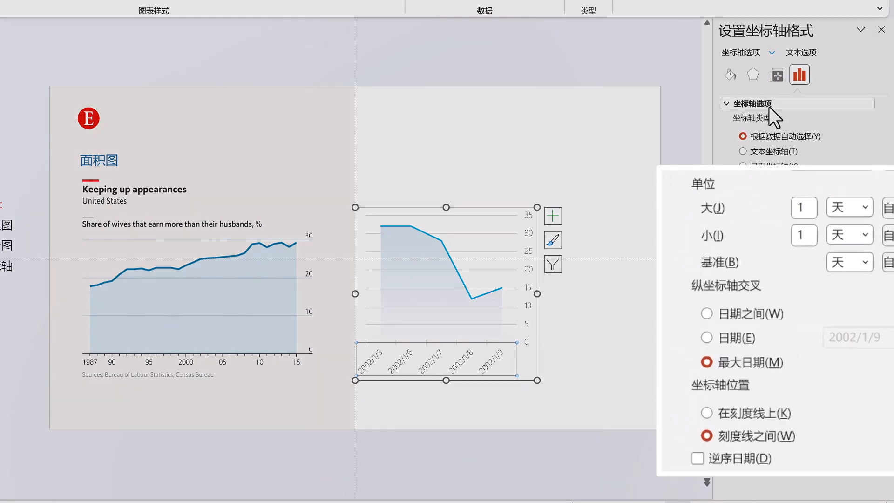
pyautogui.doubleClick(804, 207)
pyautogui.write('2')
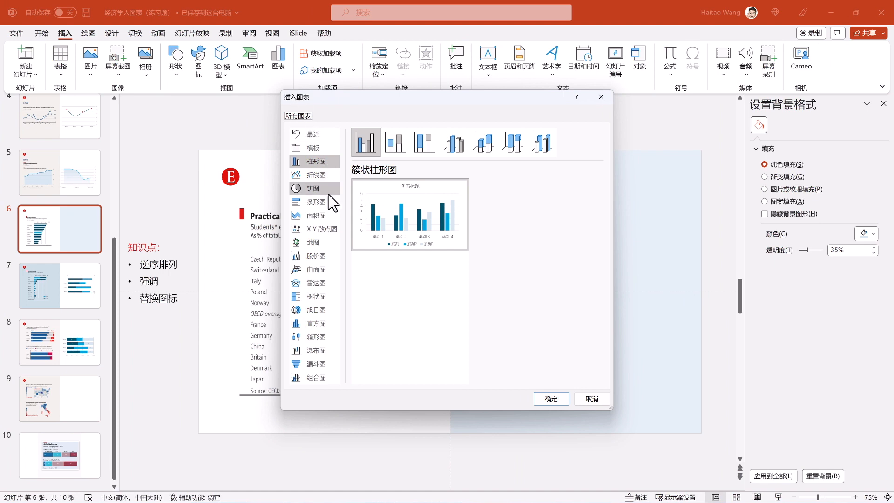
# Step: Insert a clustered bar chart (簇状条形图) on the Practical types slide and delete its legend and title
pyautogui.click(317, 202)
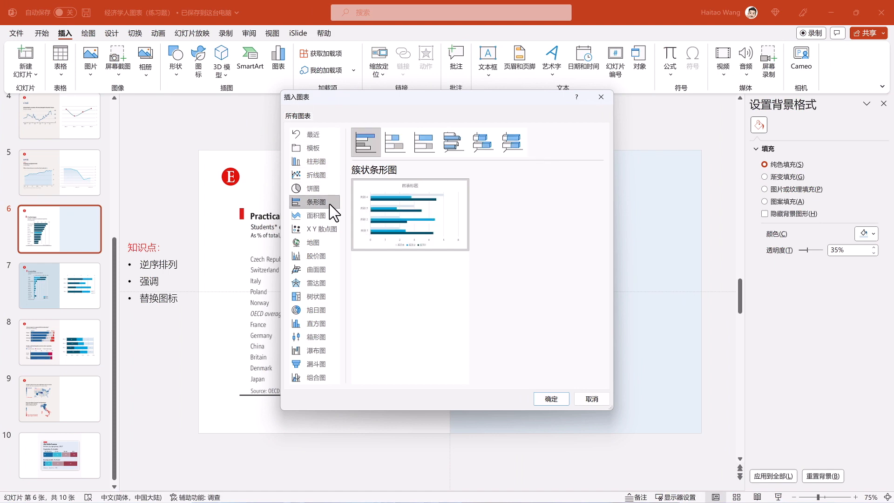
pyautogui.click(551, 396)
pyautogui.click(569, 404)
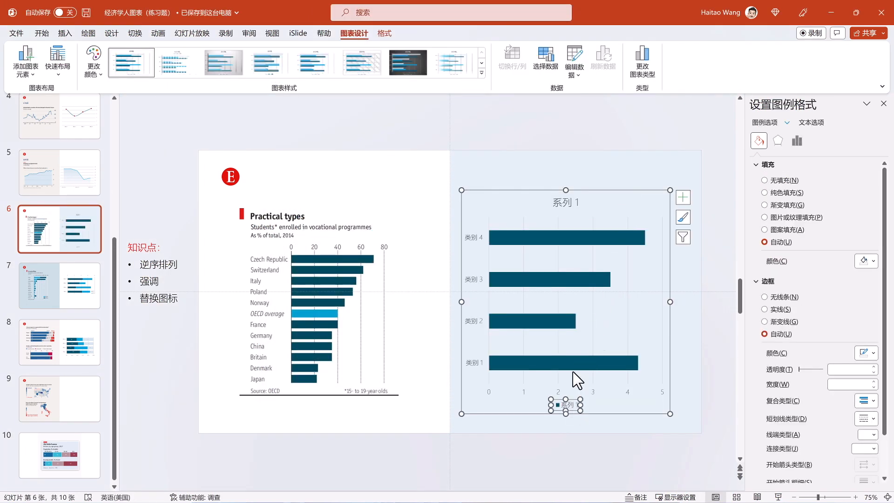
pyautogui.press('Delete')
pyautogui.click(574, 203)
pyautogui.press('Delete')
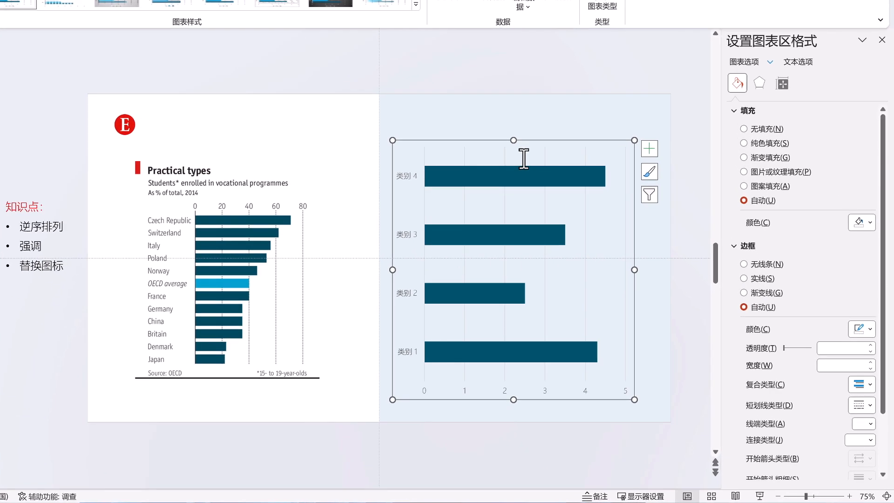
# Step: Reverse the bar chart's category order (逆序类别) and set the horizontal axis to cross at the maximum category (最大分类)
pyautogui.click(410, 174)
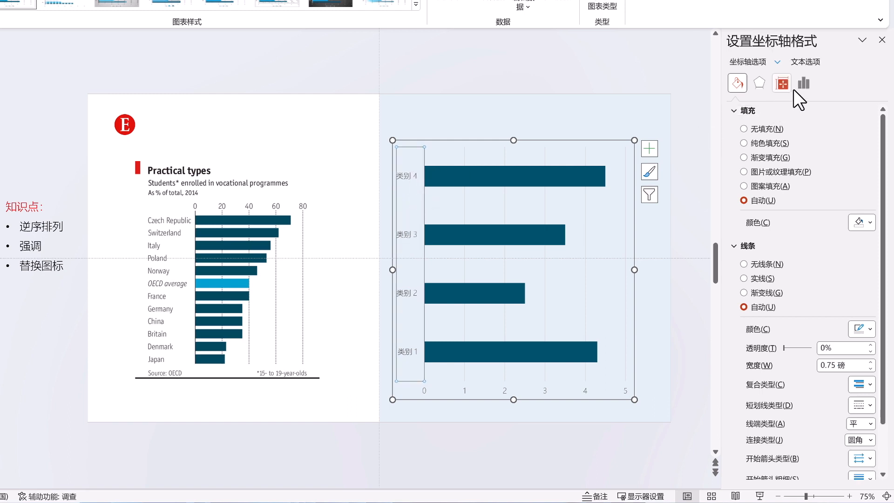
pyautogui.click(802, 84)
pyautogui.click(762, 110)
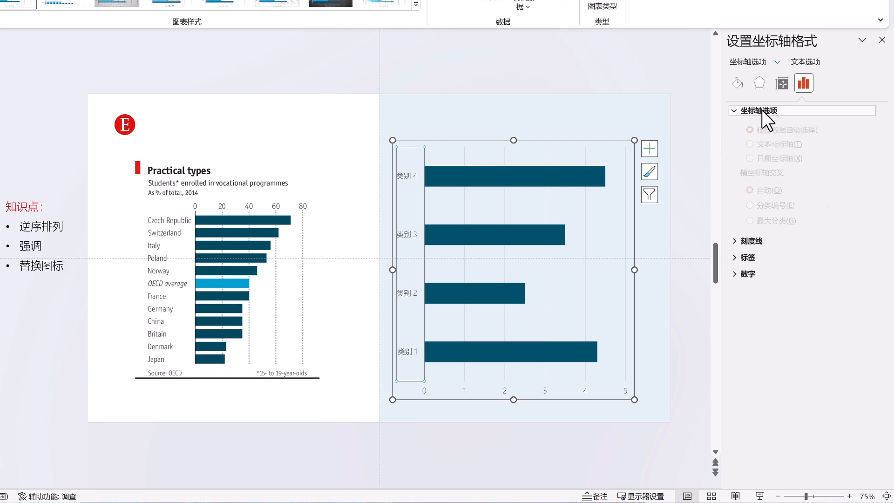
pyautogui.click(745, 293)
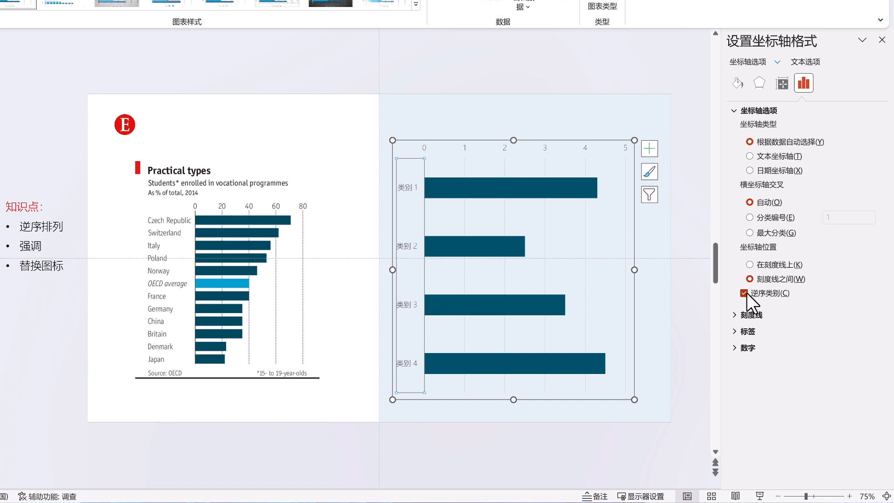
pyautogui.click(745, 293)
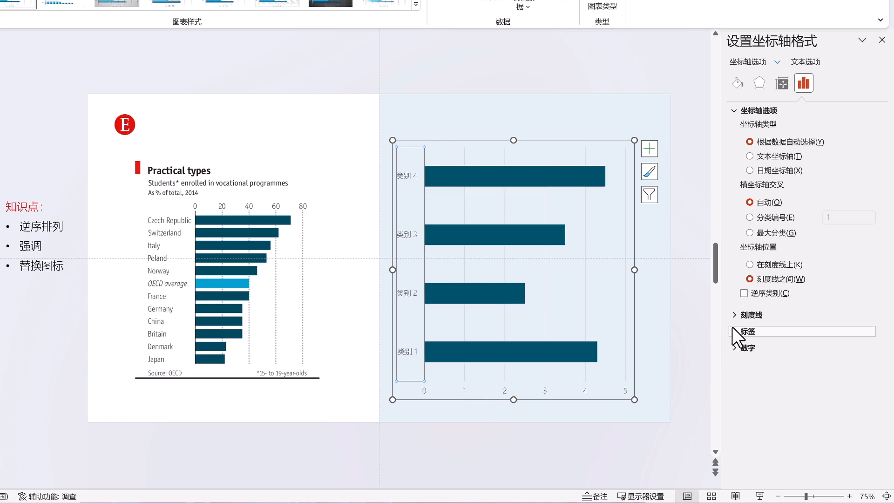
pyautogui.click(744, 292)
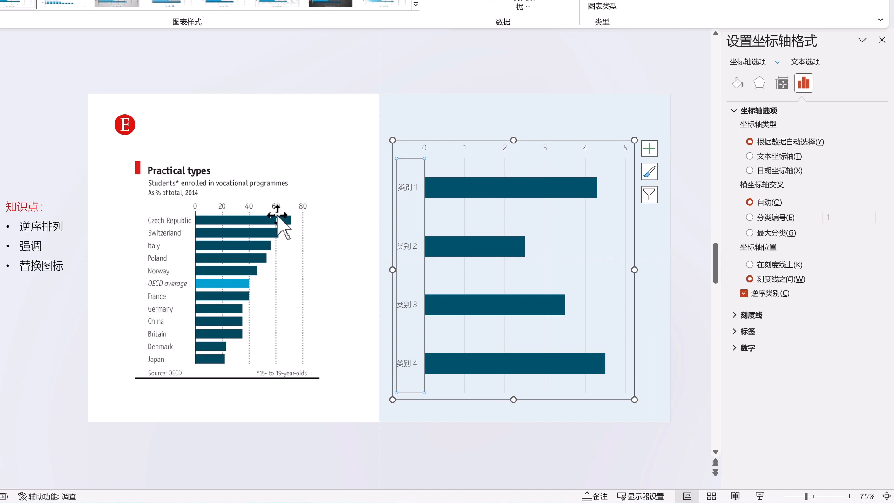
pyautogui.click(750, 233)
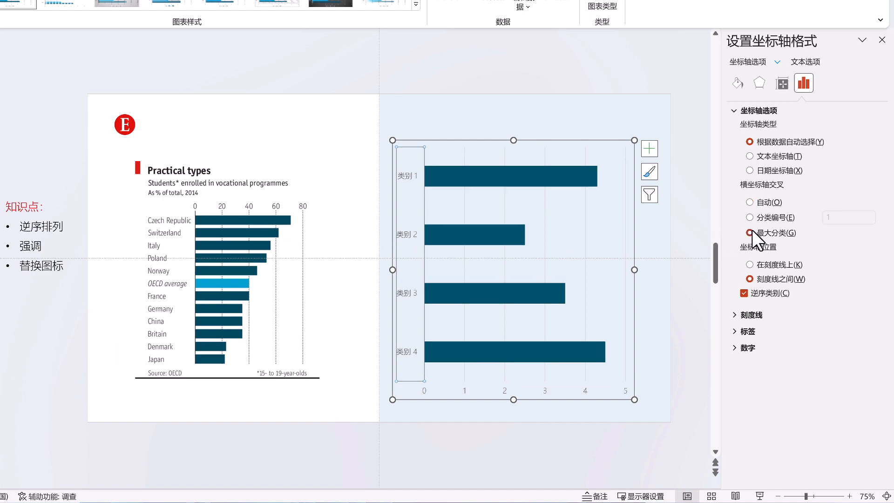
# Step: Set the horizontal axis crossing to automatic (自动) and fill only the 类别 2 bar with the theme's bright blue
pyautogui.click(756, 202)
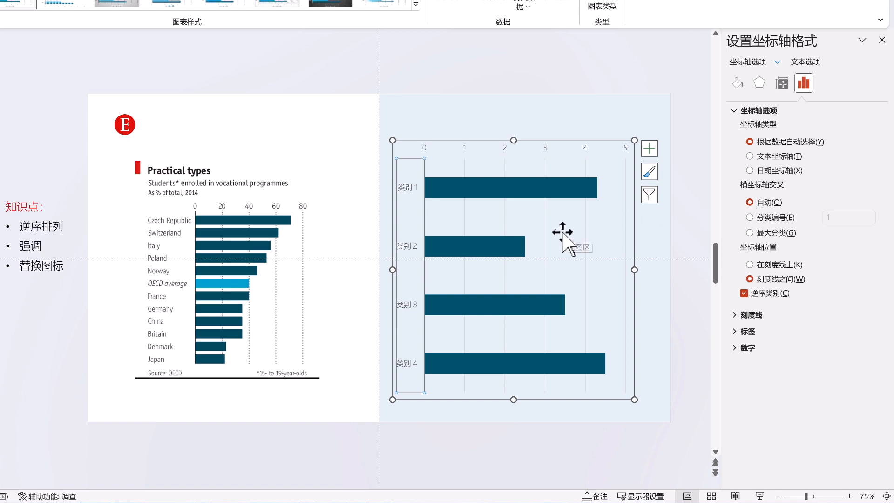
pyautogui.click(492, 247)
pyautogui.click(493, 246)
pyautogui.click(733, 84)
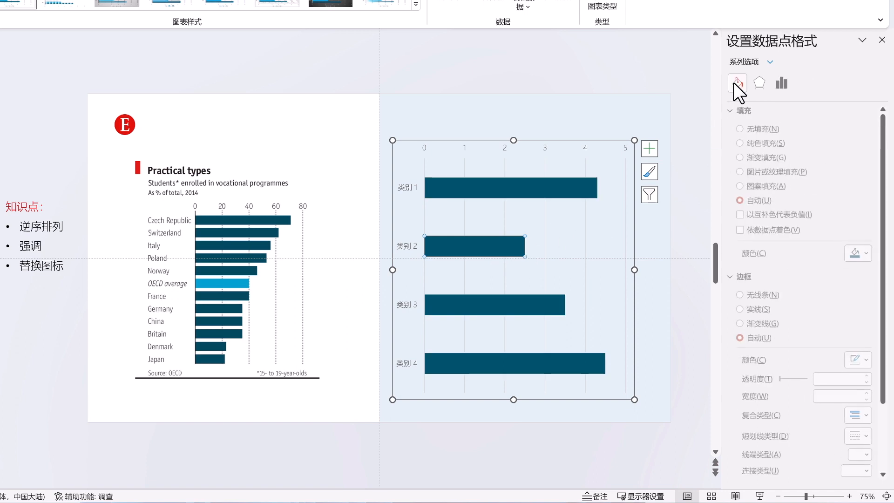
pyautogui.click(860, 253)
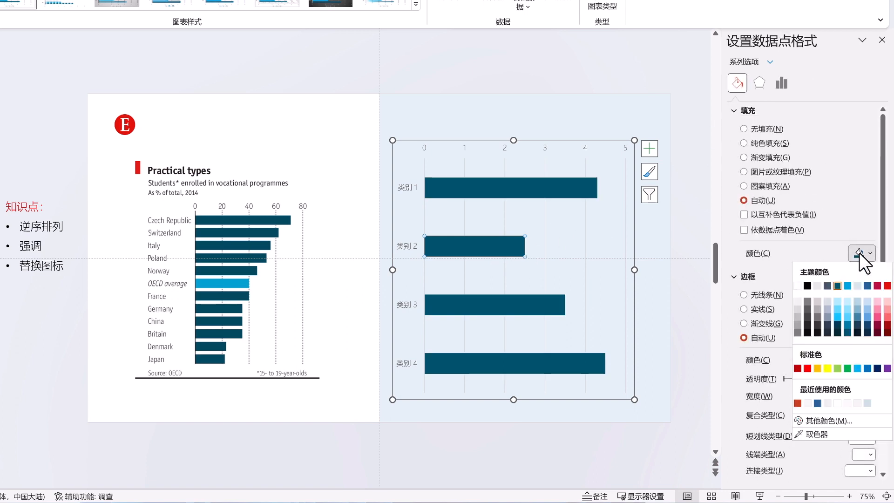
pyautogui.click(847, 285)
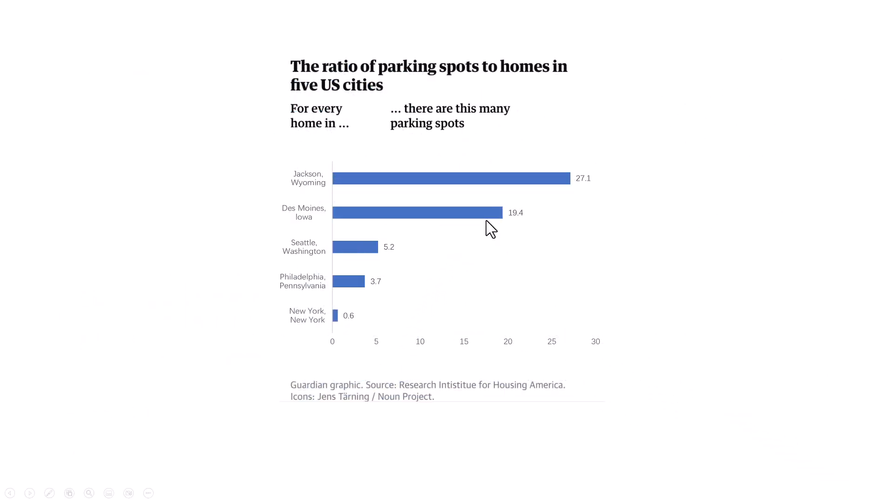
# Step: Copy the black car icon beside the parking spots slide and paste it as the fill of the chart's bars
pyautogui.click(486, 221)
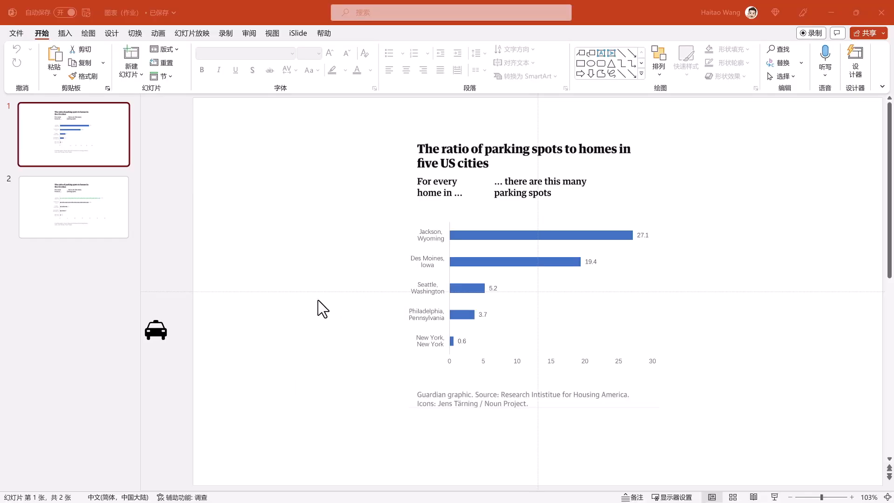
pyautogui.click(160, 328)
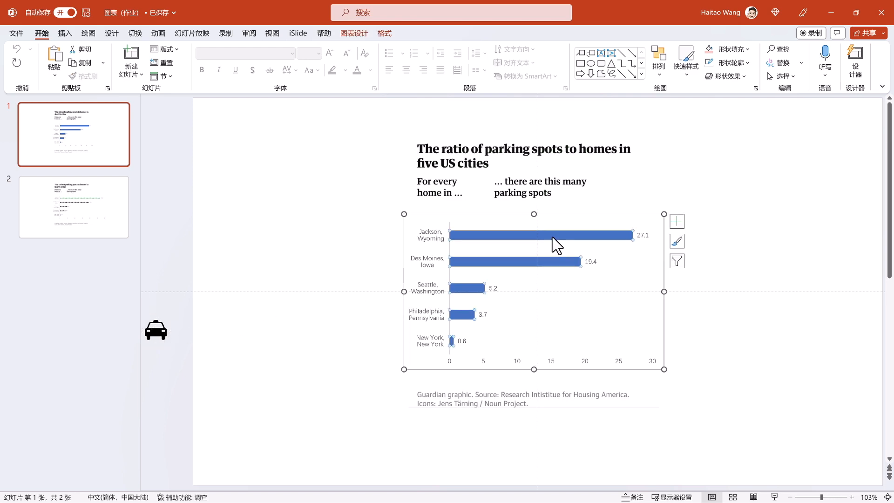
pyautogui.hotkey('ctrl', 'v')
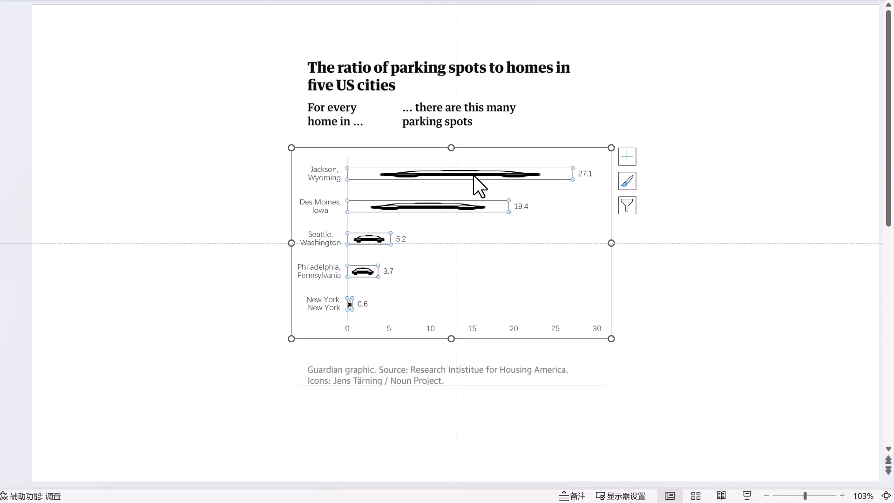
# Step: Set the bars' picture fill to stacked (层叠), after trying stack and scale (层叠并缩放)
pyautogui.rightClick(474, 175)
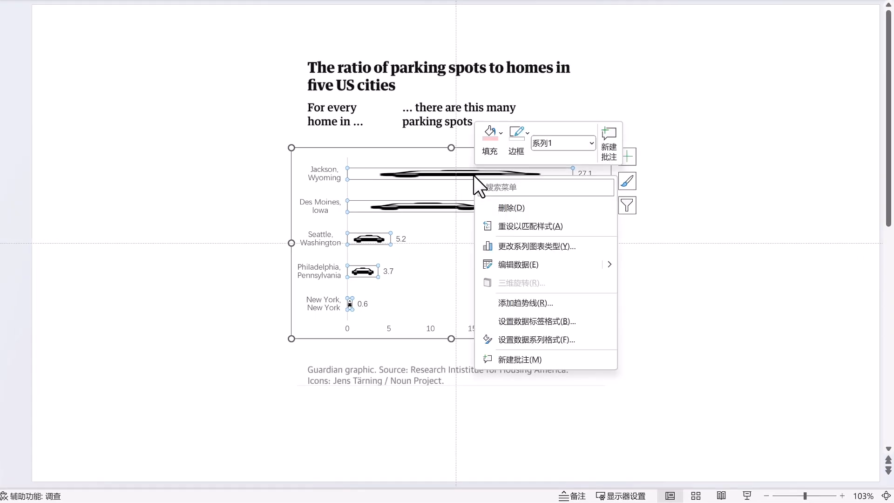
pyautogui.click(524, 336)
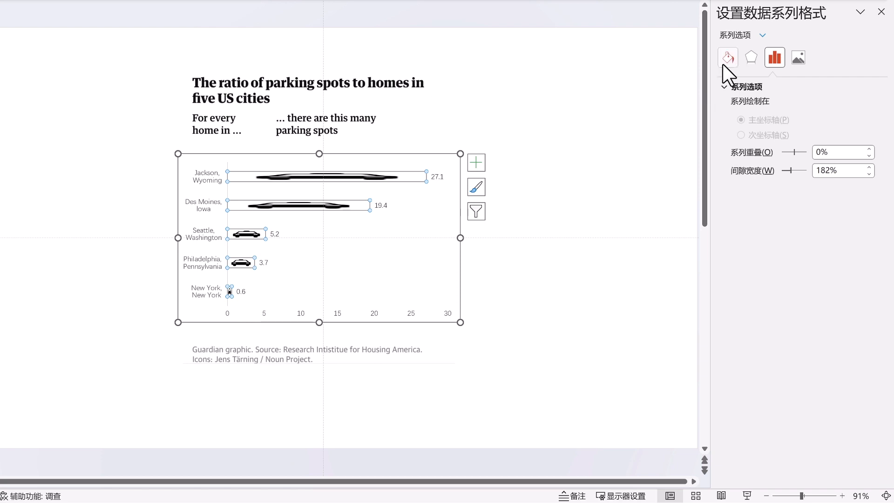
pyautogui.click(723, 65)
pyautogui.click(729, 82)
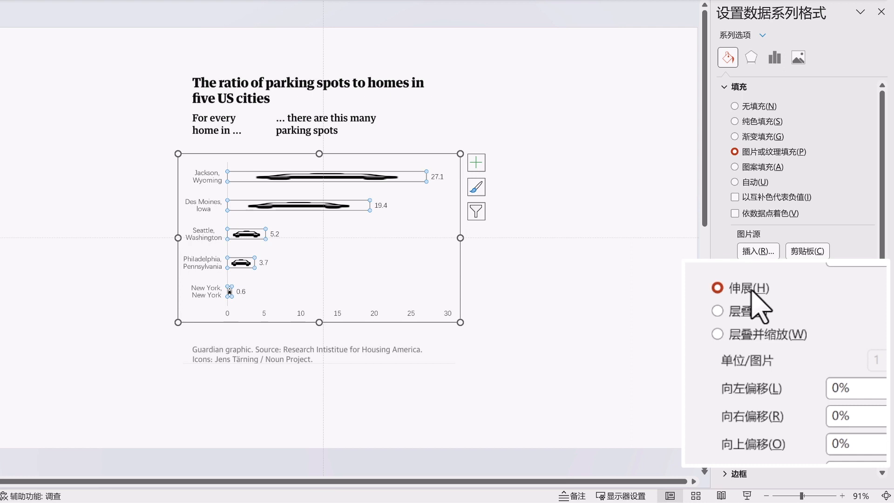
pyautogui.click(741, 311)
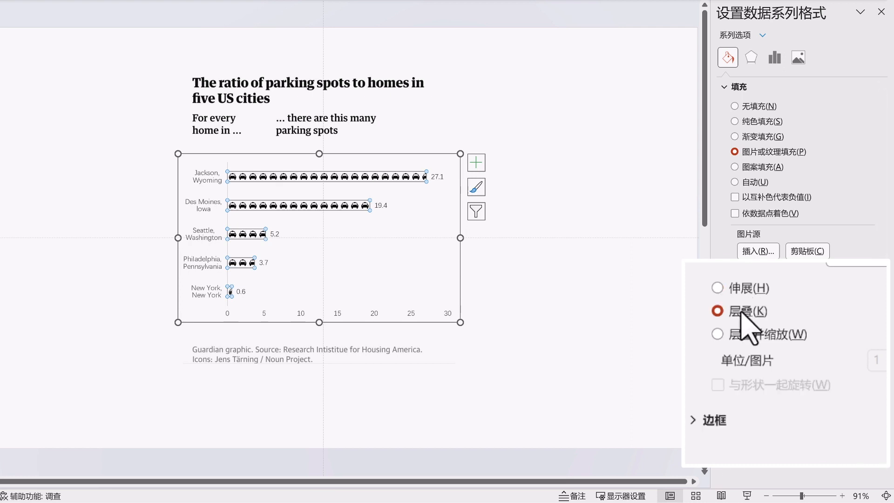
pyautogui.click(734, 335)
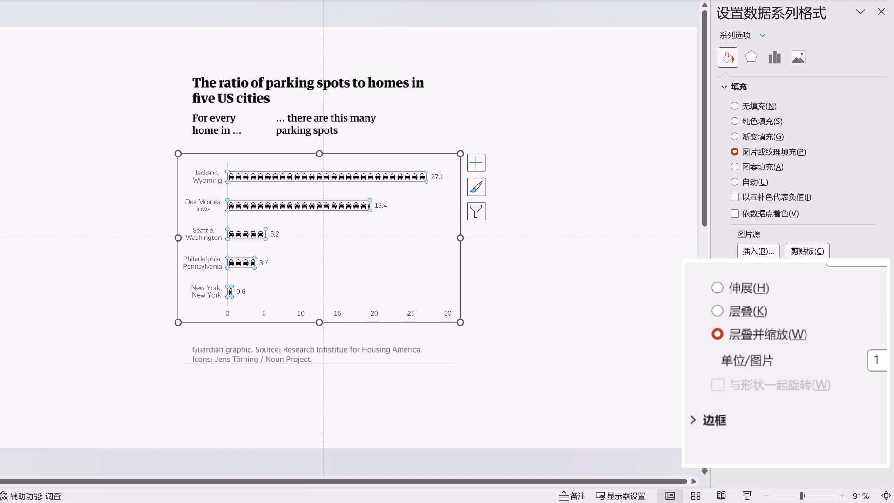
pyautogui.click(748, 313)
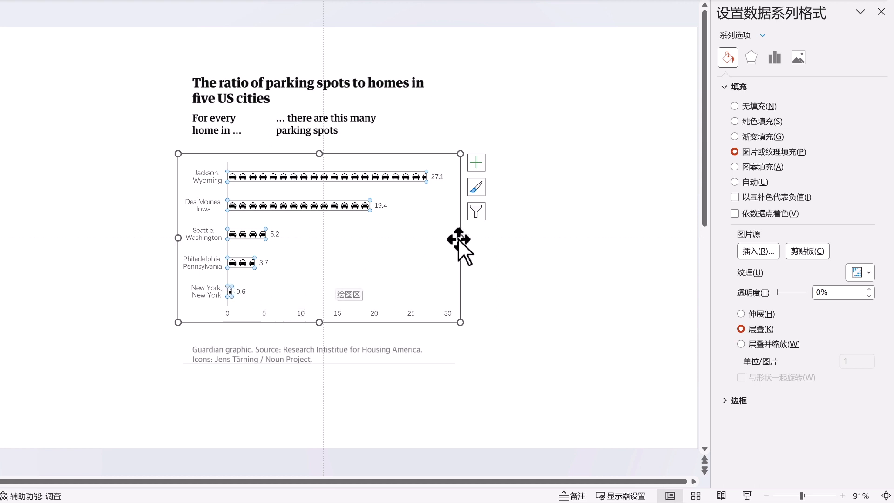
# Step: Widen the parking spots chart to the right without changing its height, then deselect it
pyautogui.moveTo(458, 238); pyautogui.dragTo(523, 243)
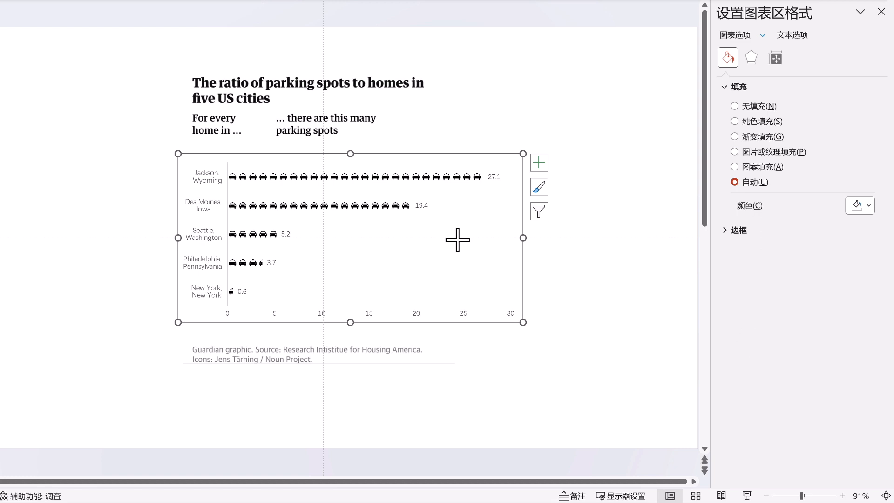
pyautogui.moveTo(523, 237); pyautogui.dragTo(545, 243)
pyautogui.moveTo(429, 181)
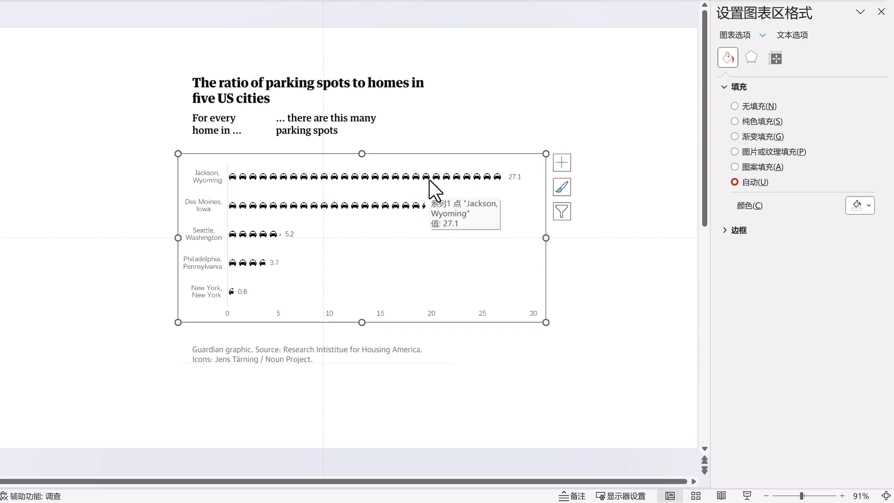
pyautogui.click(119, 224)
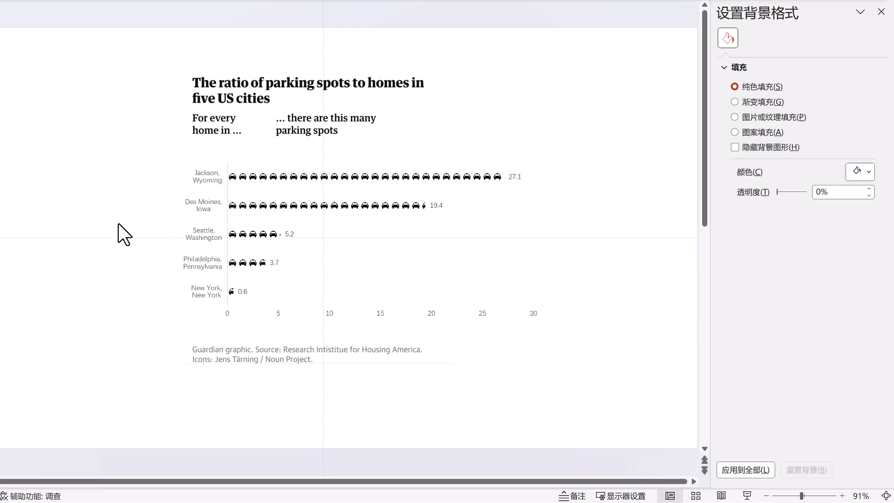
# Step: Fill the car icon beside the slide with standard green
pyautogui.hotkey('ctrl', 'v')
pyautogui.click(124, 225)
pyautogui.click(136, 325)
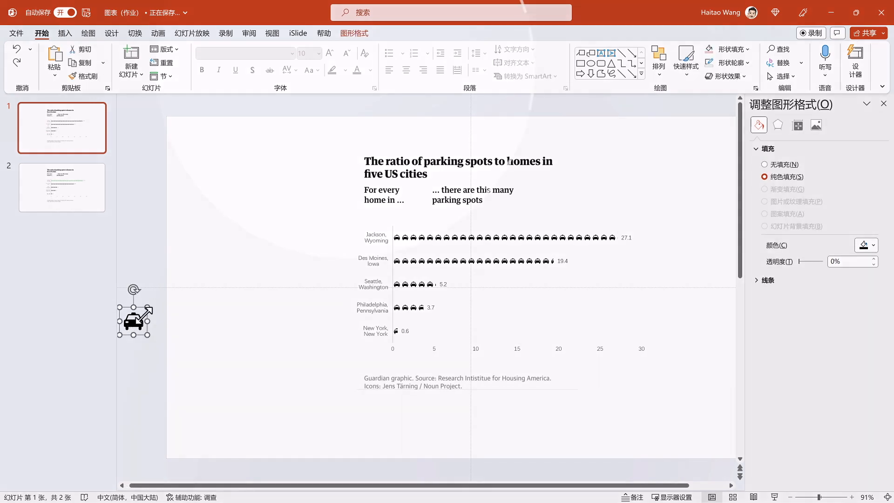
pyautogui.click(354, 33)
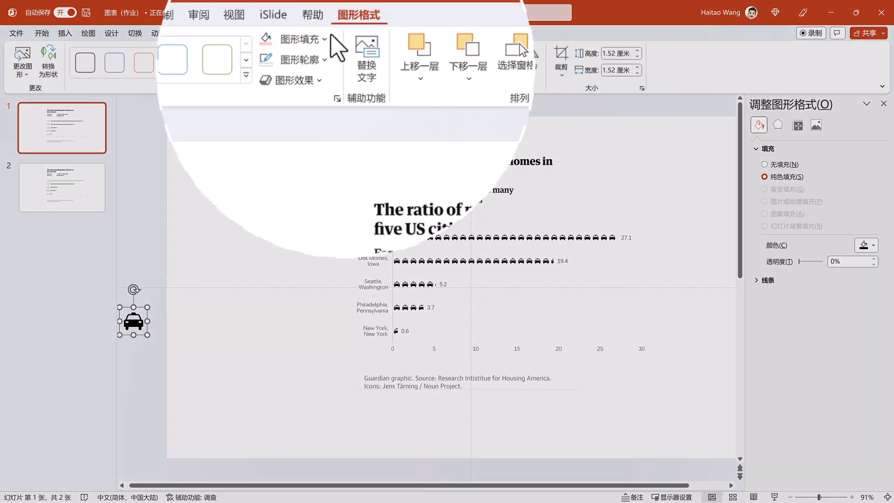
pyautogui.click(326, 39)
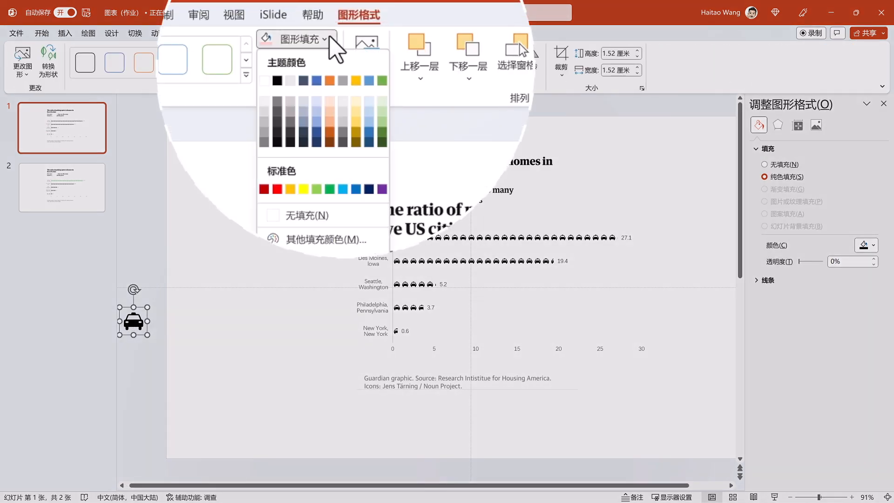
pyautogui.click(332, 188)
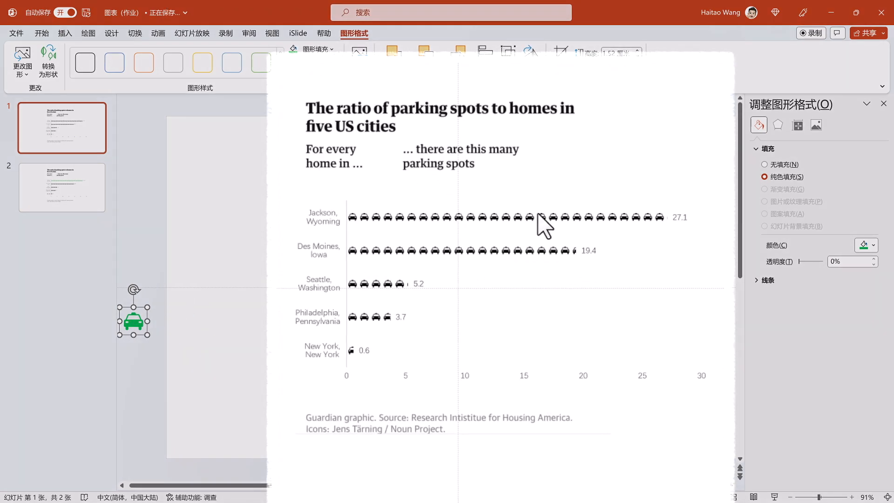
# Step: Copy the green car icon and paste it as the fill of only the Jackson, Wyoming bar
pyautogui.click(528, 236)
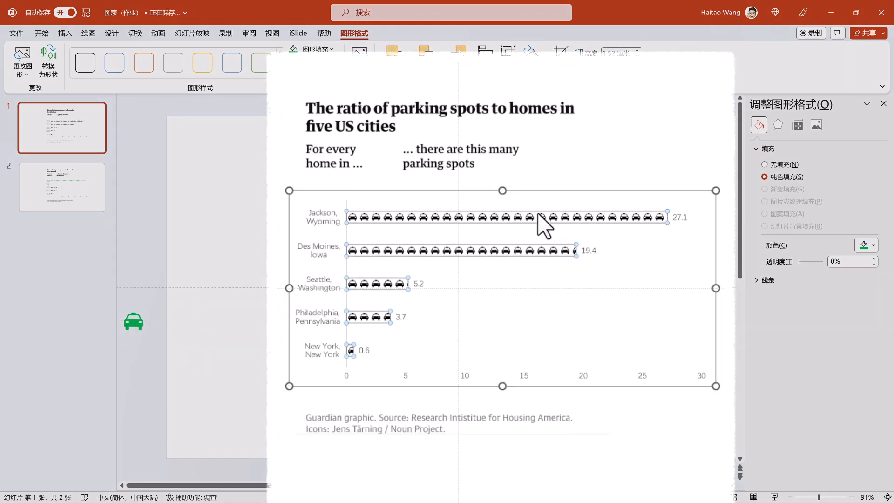
pyautogui.click(539, 216)
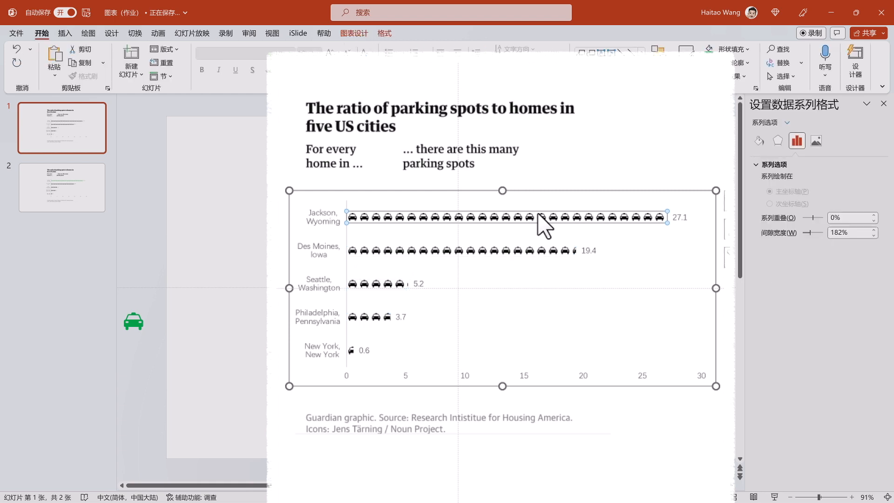
pyautogui.click(539, 215)
pyautogui.hotkey('ctrl', 'v')
pyautogui.click(647, 150)
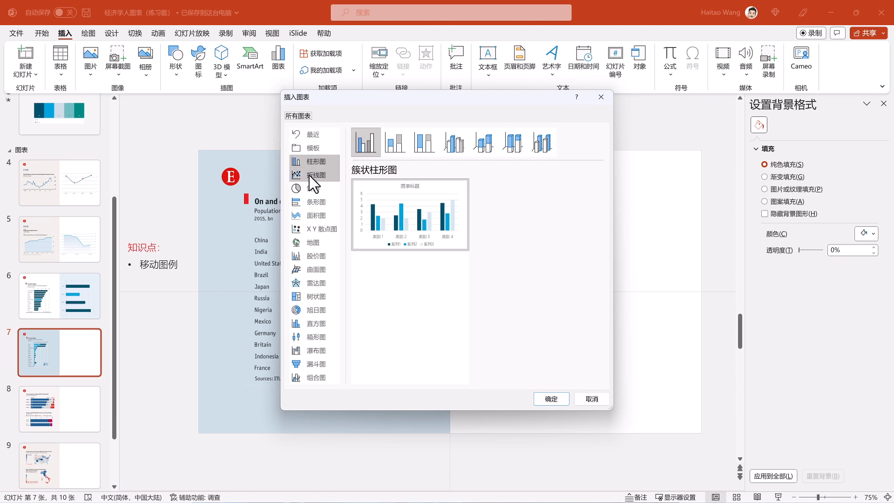
# Step: Insert a stacked bar chart (堆积条形图) on the On and offline slide
pyautogui.click(317, 207)
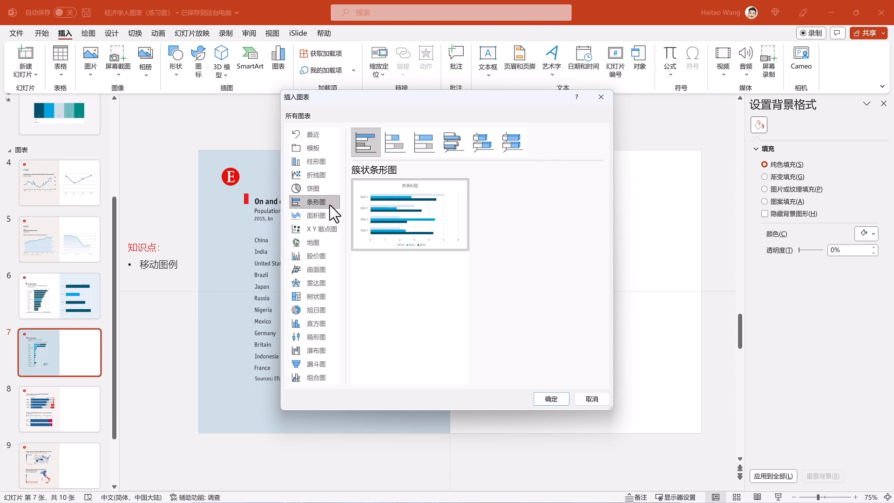
pyautogui.click(392, 149)
pyautogui.moveTo(437, 222)
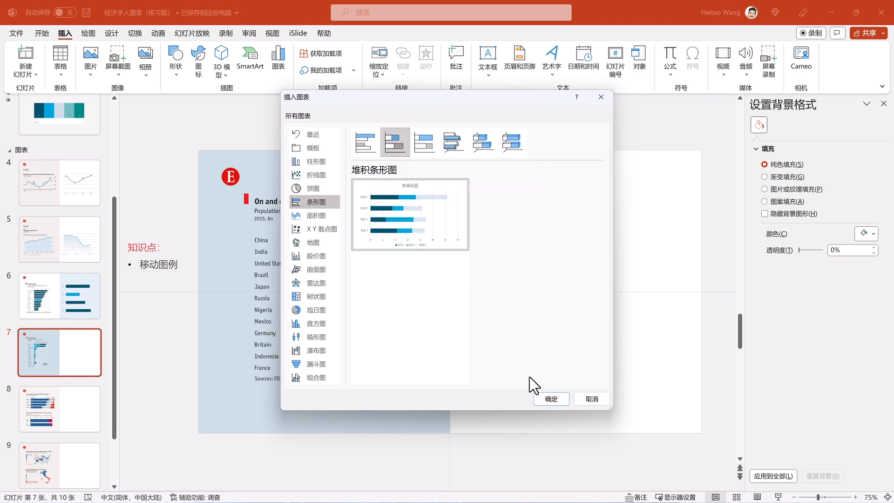
pyautogui.click(551, 401)
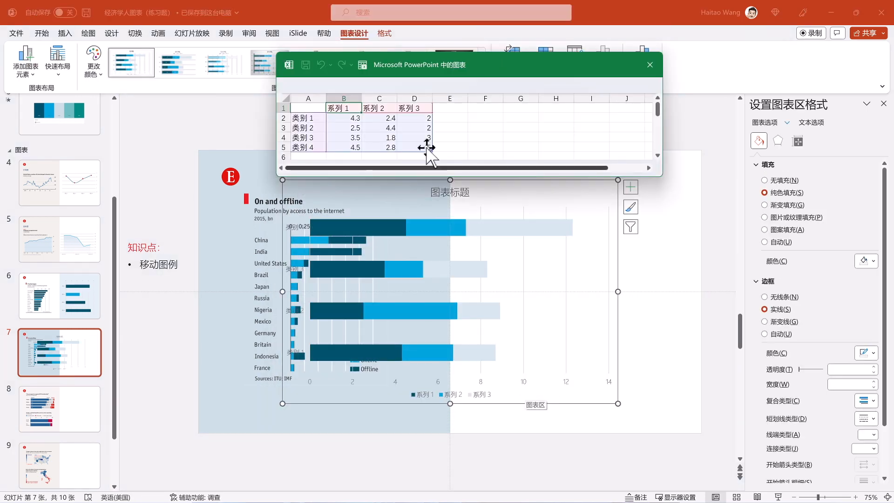
# Step: Delete the 系列 3 column (column D) from the chart's data sheet
pyautogui.click(414, 98)
pyautogui.rightClick(416, 98)
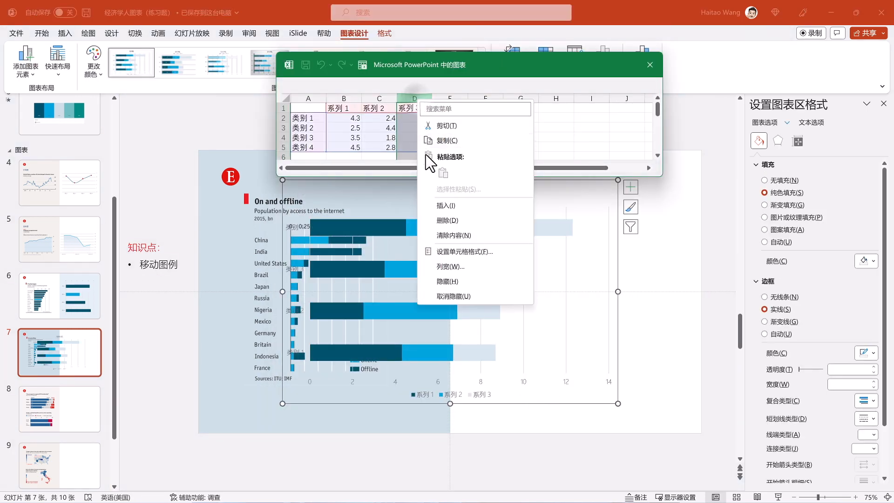
pyautogui.click(448, 221)
# Step: Shrink the stacked bar chart into the slide's blank right half, delete its title and close the data sheet
pyautogui.moveTo(618, 404); pyautogui.dragTo(662, 355)
pyautogui.moveTo(683, 367); pyautogui.dragTo(621, 423)
pyautogui.moveTo(566, 414); pyautogui.dragTo(599, 378)
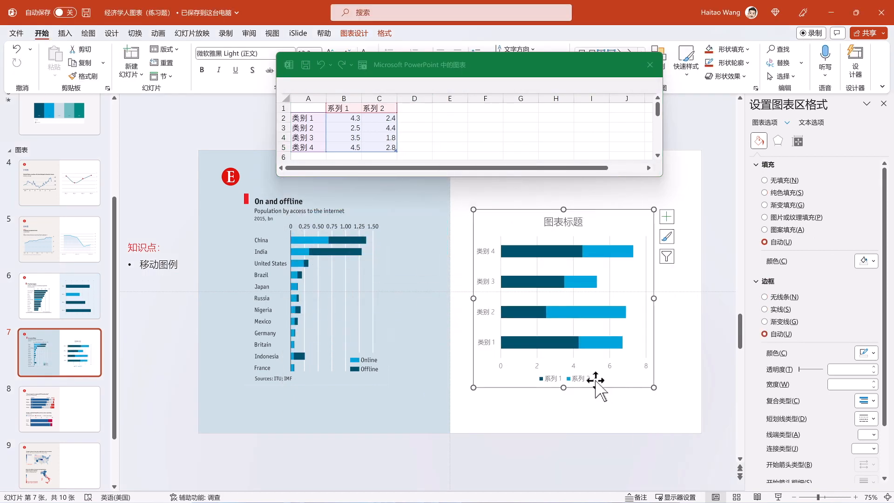
pyautogui.click(577, 224)
pyautogui.press('Delete')
pyautogui.click(650, 66)
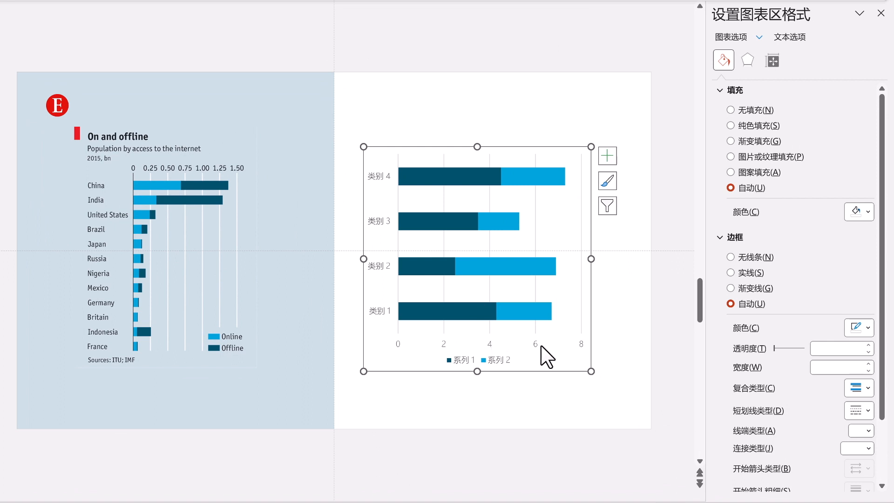
# Step: Set the category axis so that the horizontal axis crosses at the maximum category (最大分类)
pyautogui.click(379, 266)
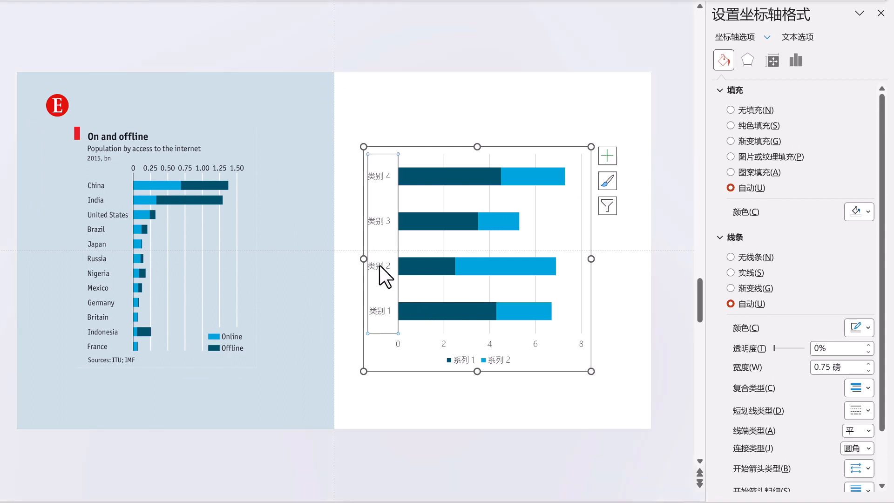
pyautogui.click(796, 59)
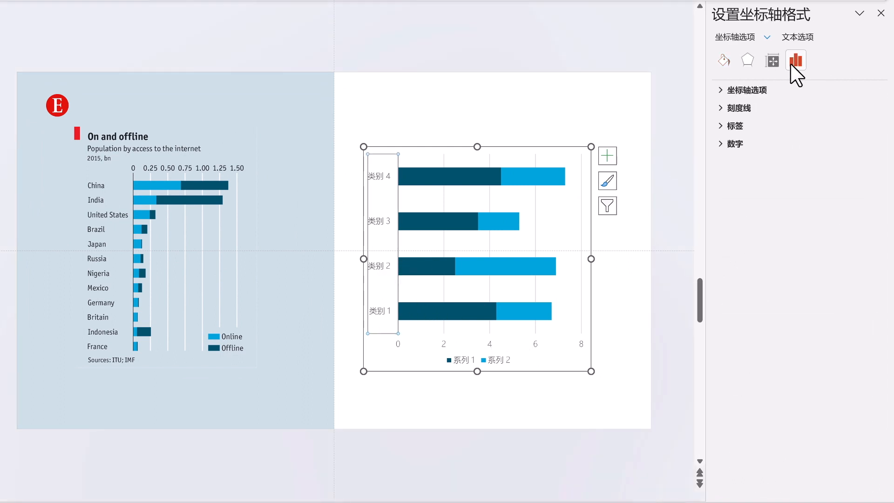
pyautogui.click(747, 90)
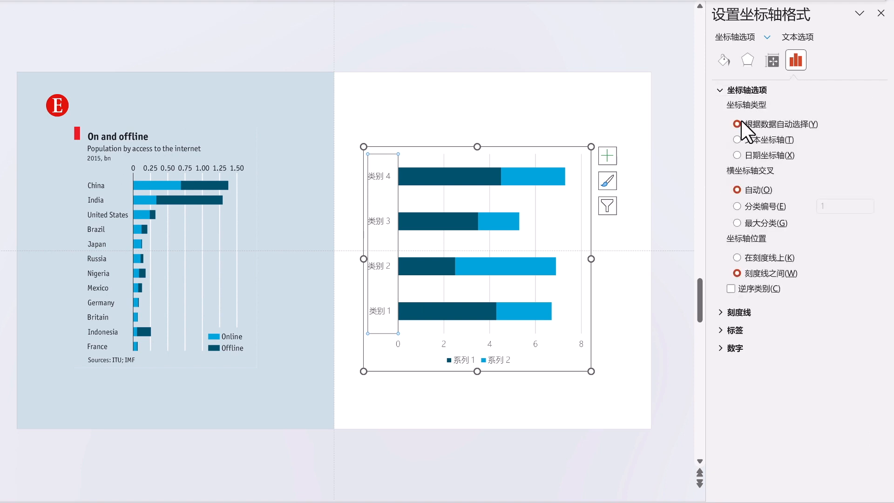
pyautogui.click(747, 221)
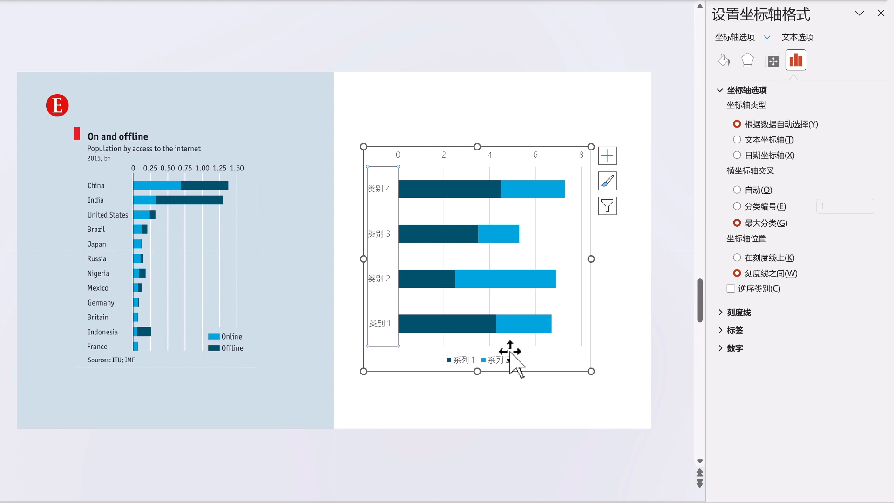
# Step: Move the legend to the chart's lower-right corner beside the 类别 1 bar and resize it to list its two entries vertically
pyautogui.click(497, 361)
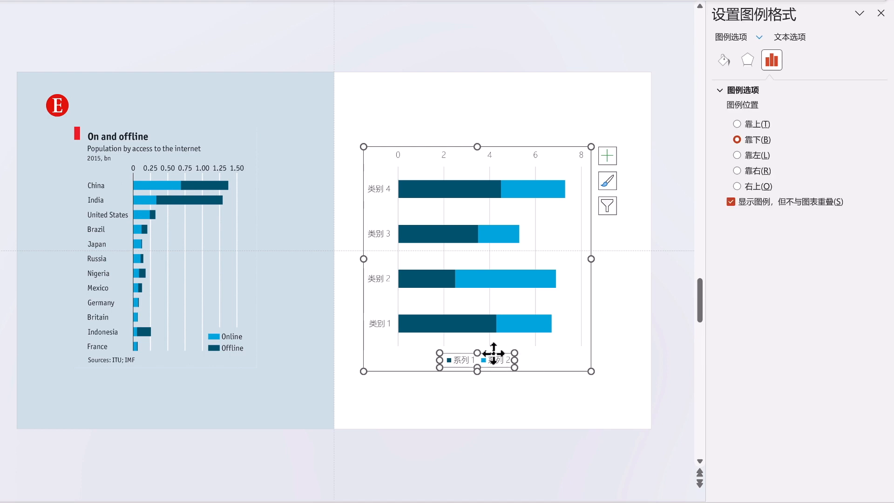
pyautogui.moveTo(496, 356); pyautogui.dragTo(590, 337)
pyautogui.moveTo(516, 348); pyautogui.dragTo(556, 366)
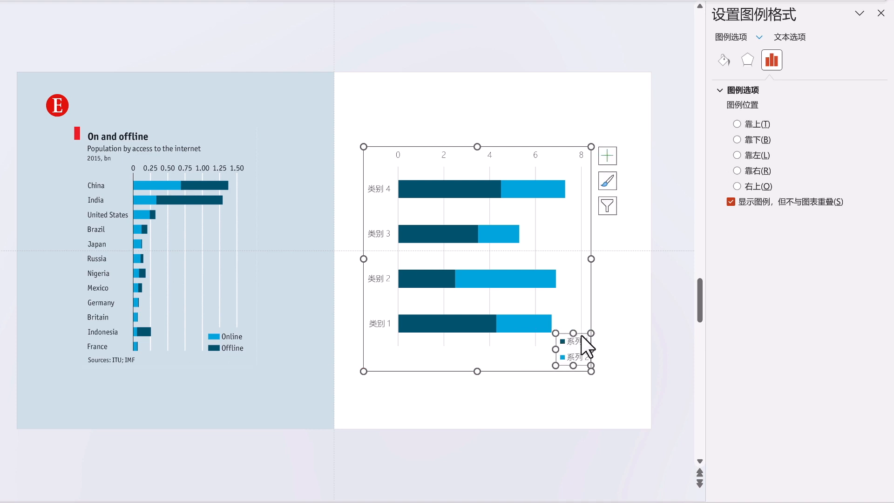
pyautogui.moveTo(580, 335); pyautogui.dragTo(585, 314)
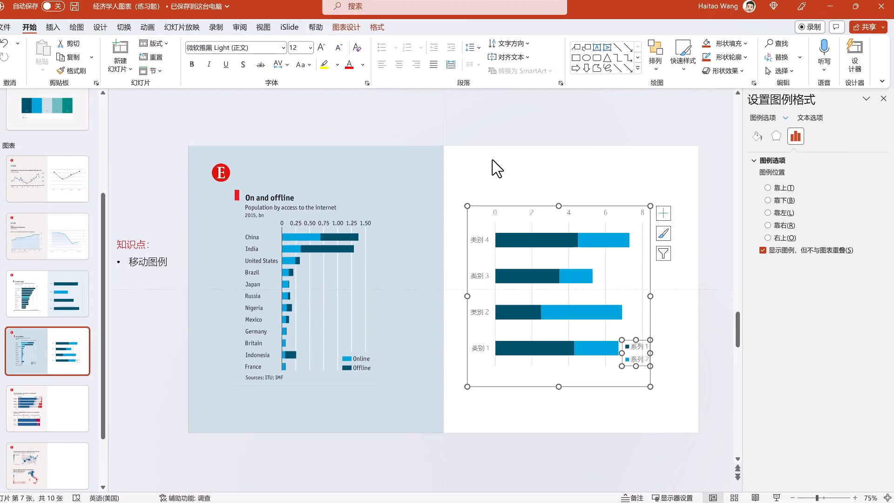
# Step: Fill the legend with white to cover the gridline behind it, and deselect the chart
pyautogui.click(384, 34)
pyautogui.click(403, 49)
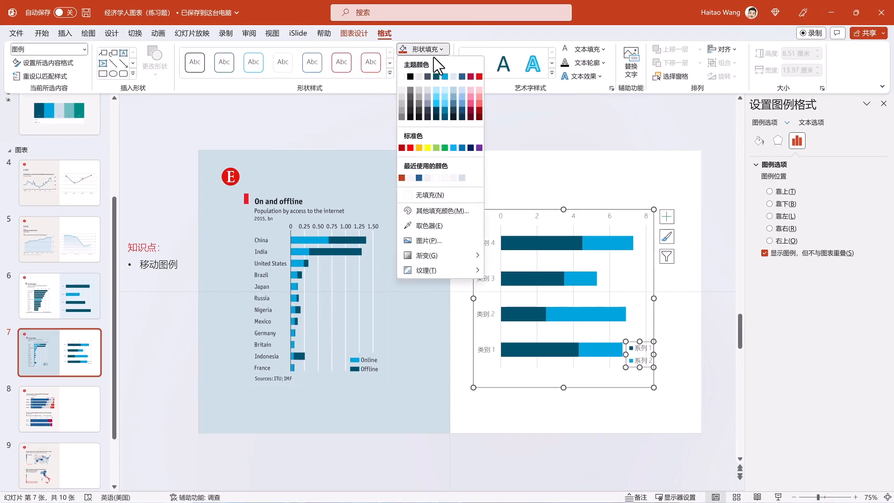
pyautogui.click(403, 77)
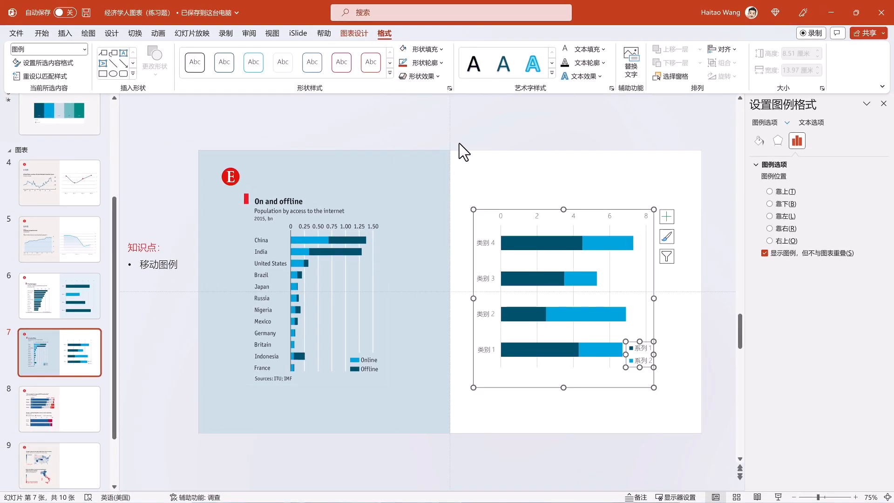
pyautogui.click(671, 371)
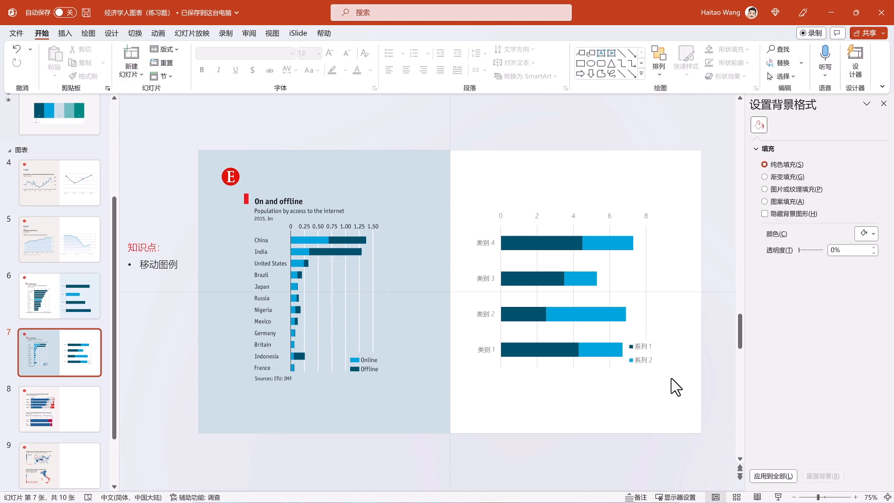